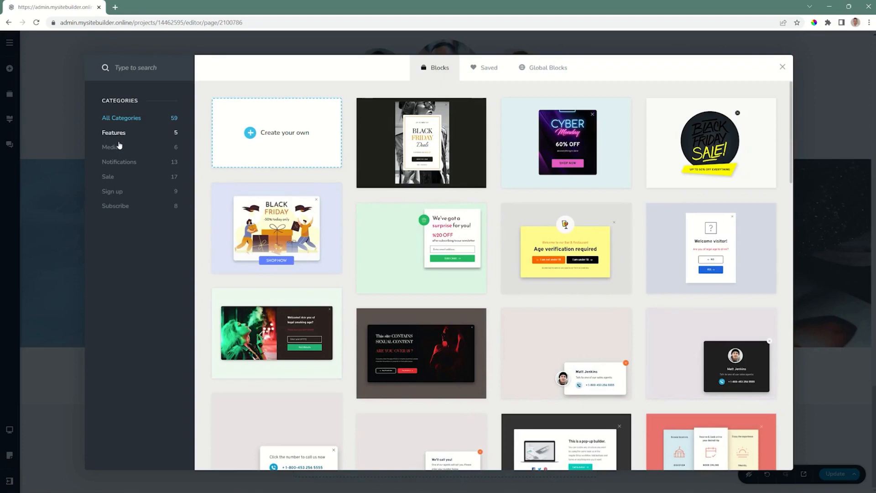
- Assign the 10% OFF popup from the Sale category to the Get Started Now button
left_click(114, 178)
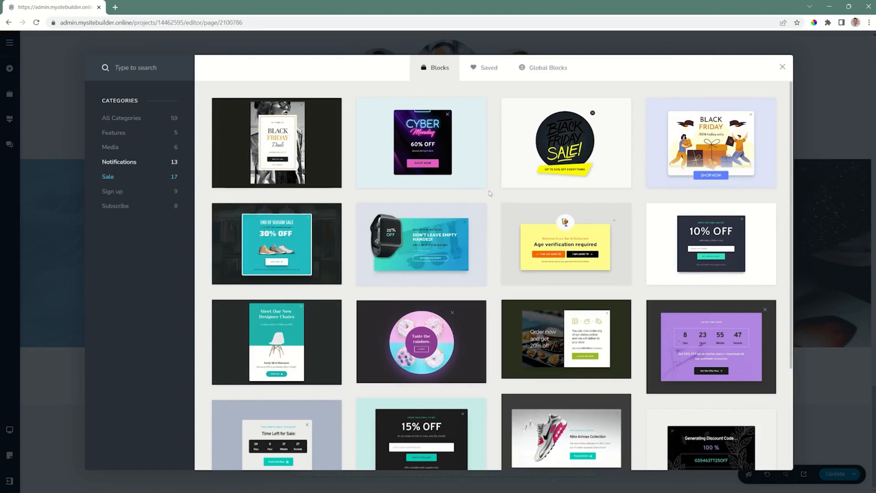
left_click(717, 246)
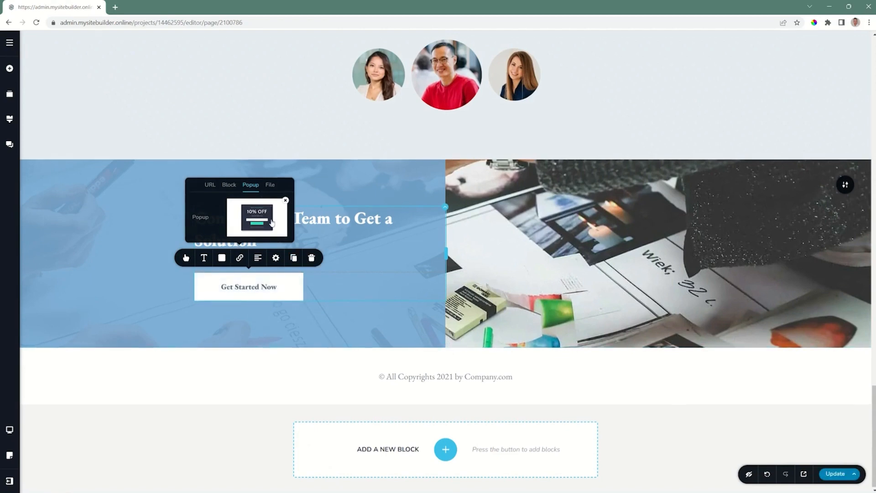
- Replace the button's linked popup with the purple countdown popup from the Sale category
left_click(285, 200)
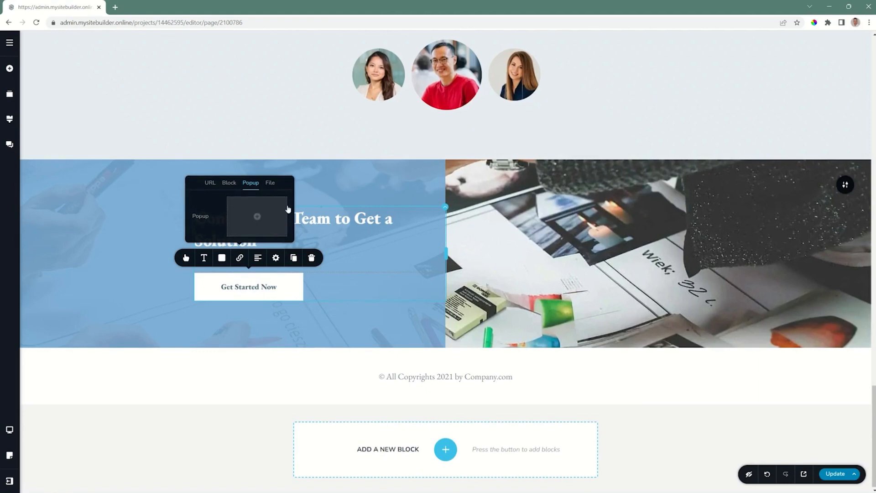
left_click(258, 217)
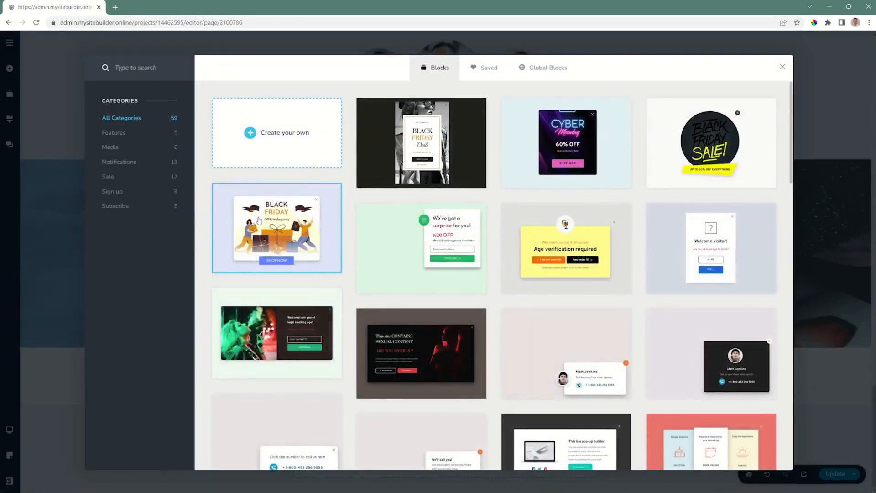
left_click(112, 176)
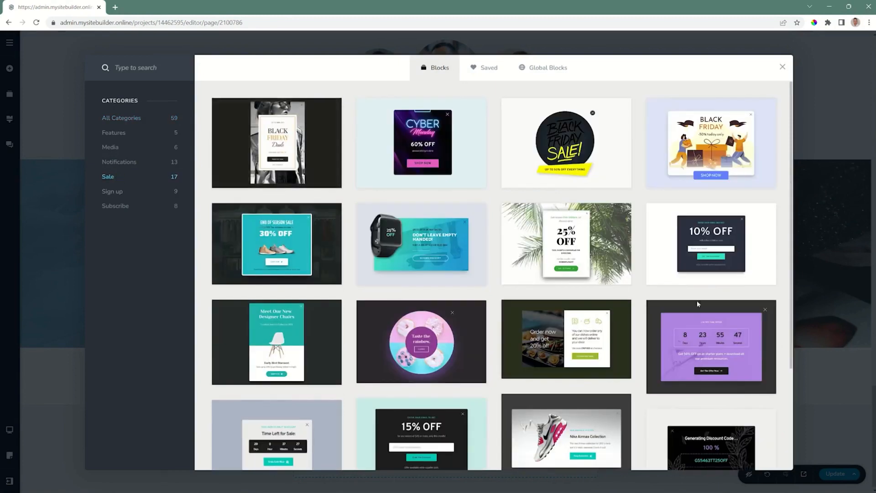
left_click(704, 345)
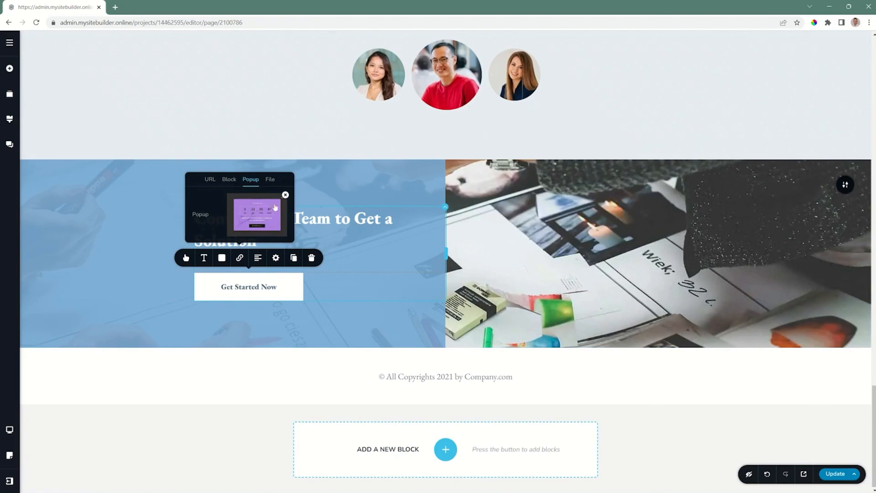
- Open the countdown popup for editing and cycle its vertical and horizontal alignment options back to centered
left_click(258, 218)
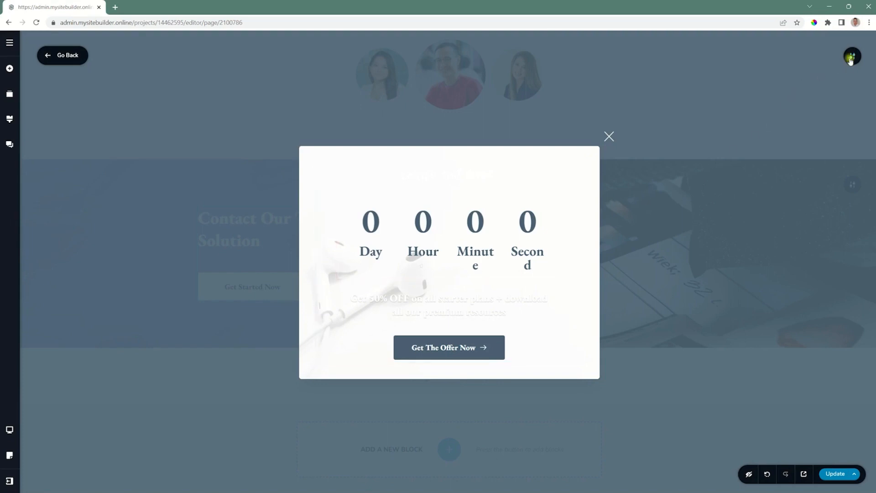
mouse_move(851, 60)
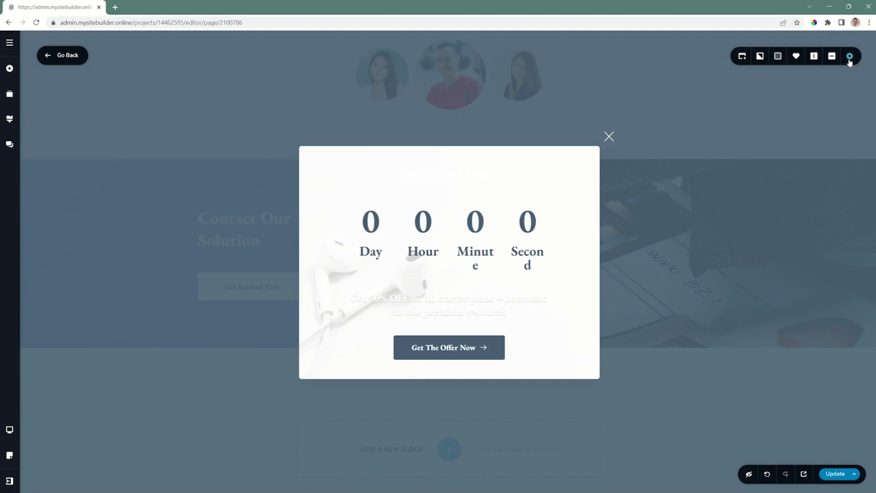
left_click(832, 61)
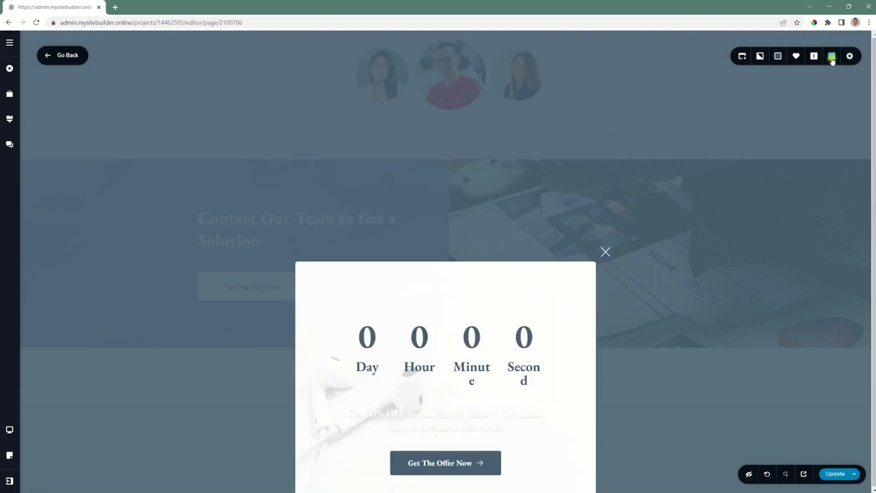
left_click(832, 61)
left_click(832, 61)
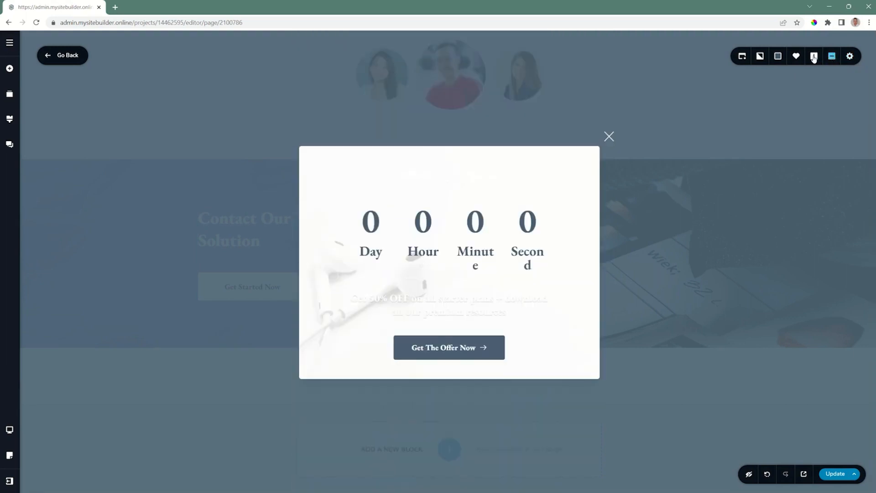
left_click(812, 58)
left_click(813, 58)
left_click(813, 58)
- Set the overlay behind the popup to dark color #191b21 at 87% opacity
left_click(778, 56)
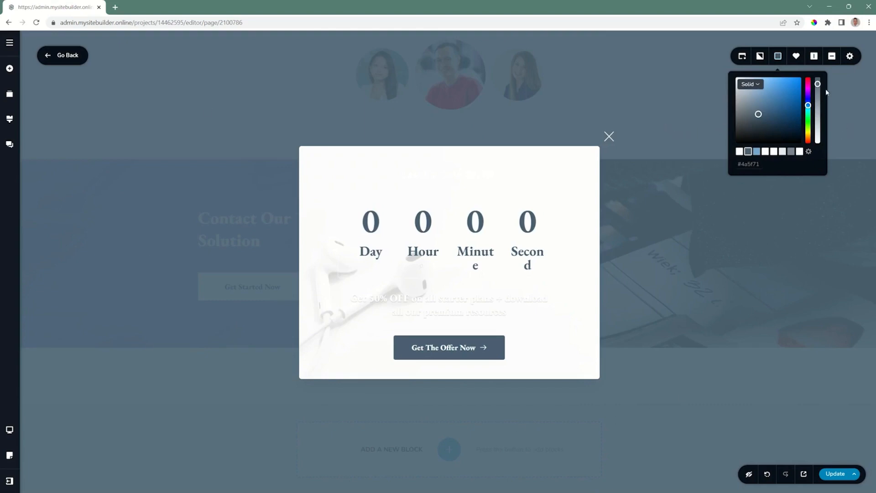
mouse_move(817, 84)
left_mouse_down()
mouse_move(818, 125)
mouse_move(818, 77)
left_mouse_up()
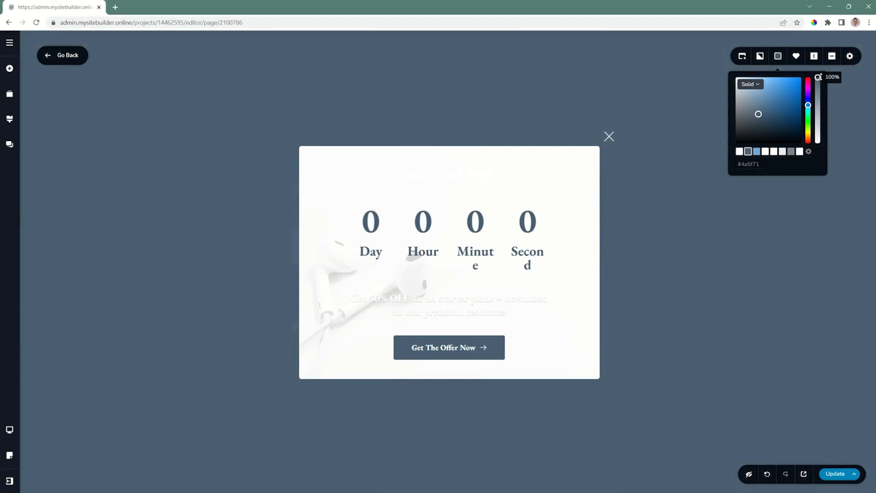
left_click_drag(818, 77, 817, 88)
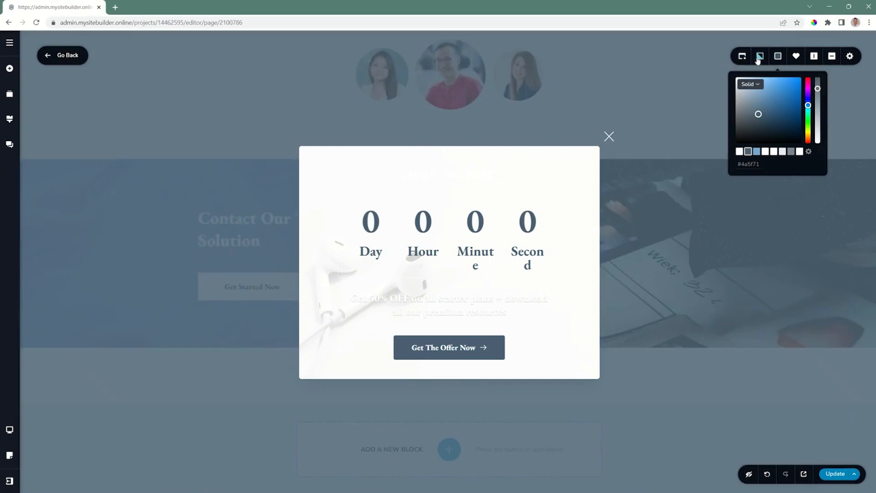
left_click(758, 56)
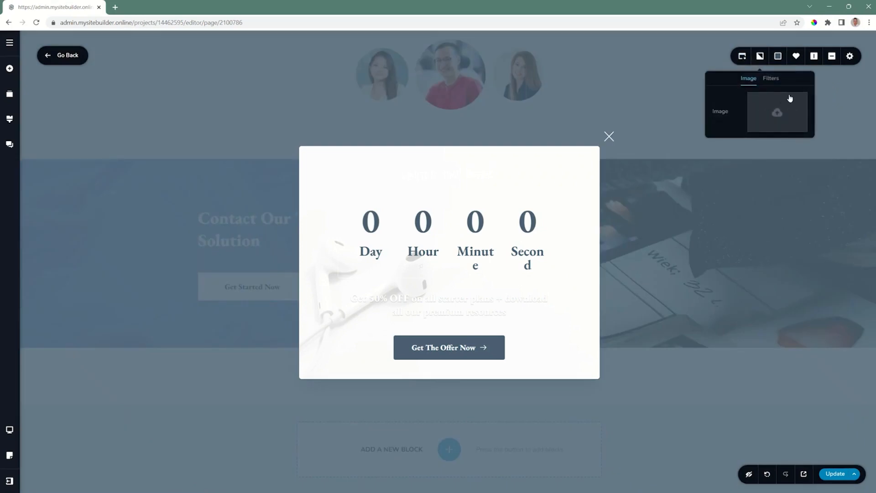
left_click(778, 56)
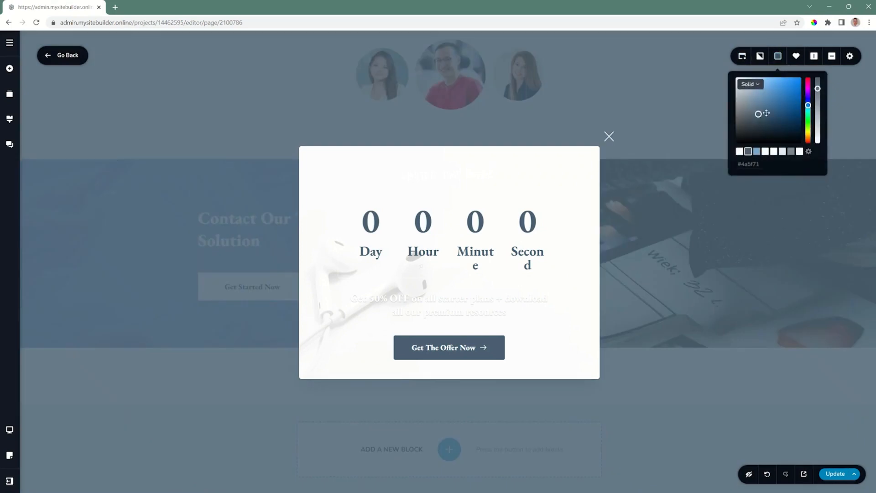
mouse_move(817, 89)
left_mouse_down()
mouse_move(821, 155)
mouse_move(817, 86)
left_mouse_up()
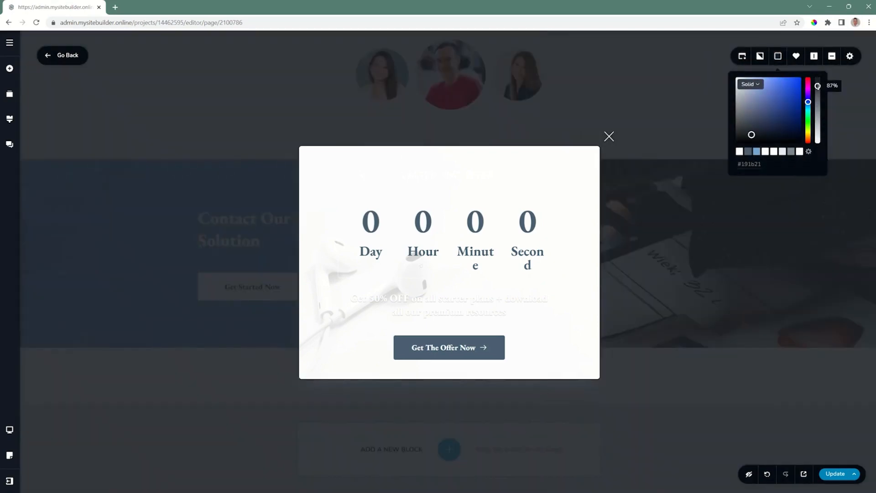
- Set the popup's close button delay to 3 and switch the close button display off and back on
left_click(741, 56)
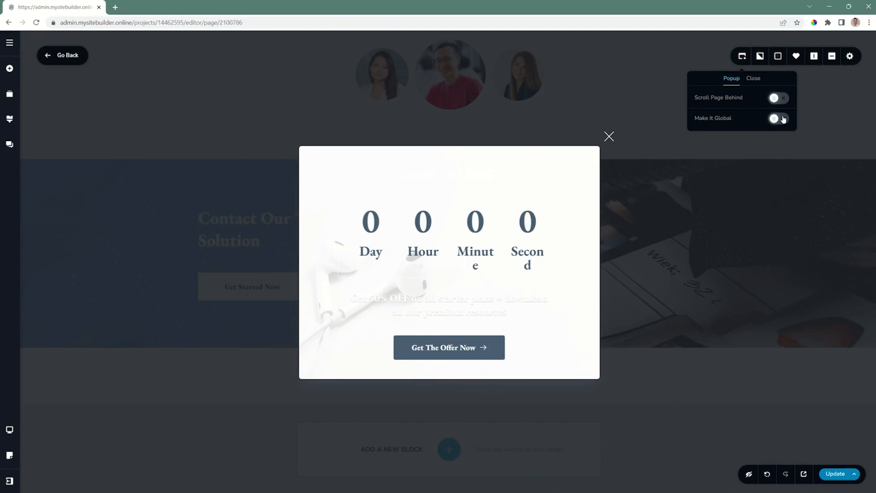
left_click(755, 79)
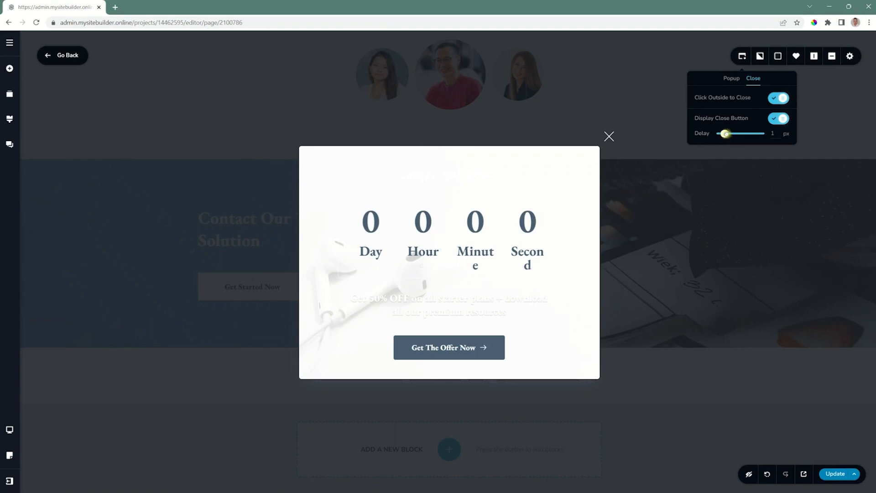
left_click_drag(724, 133, 733, 133)
left_click(779, 119)
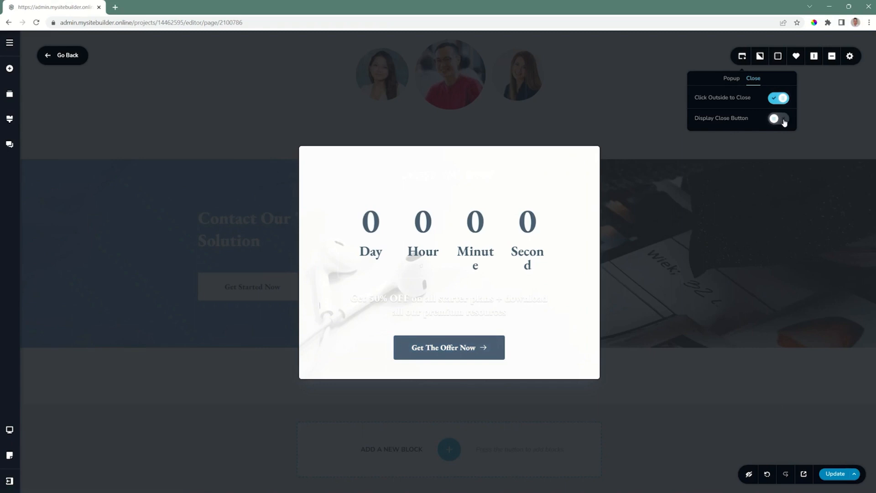
left_click(783, 120)
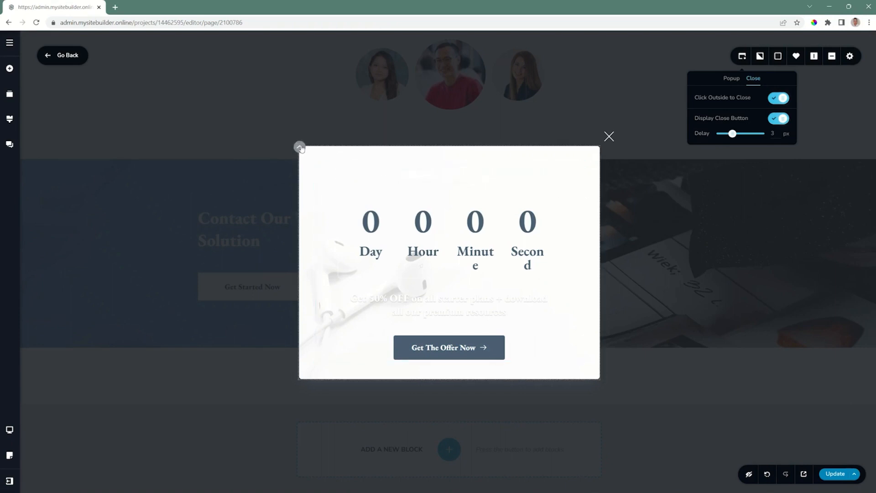
left_click(300, 147)
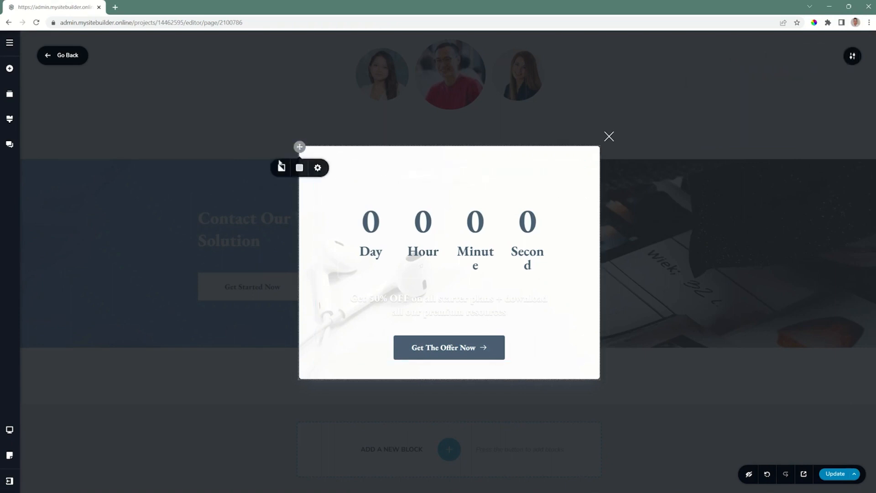
left_click(280, 168)
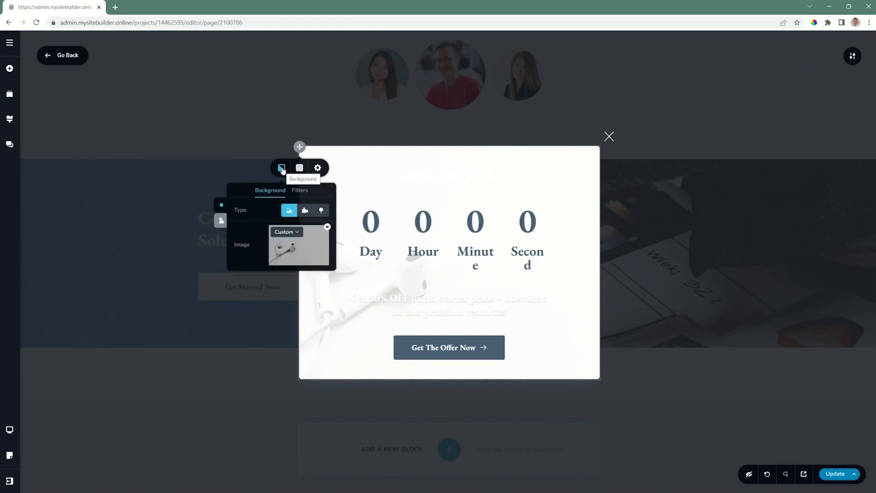
left_click(299, 168)
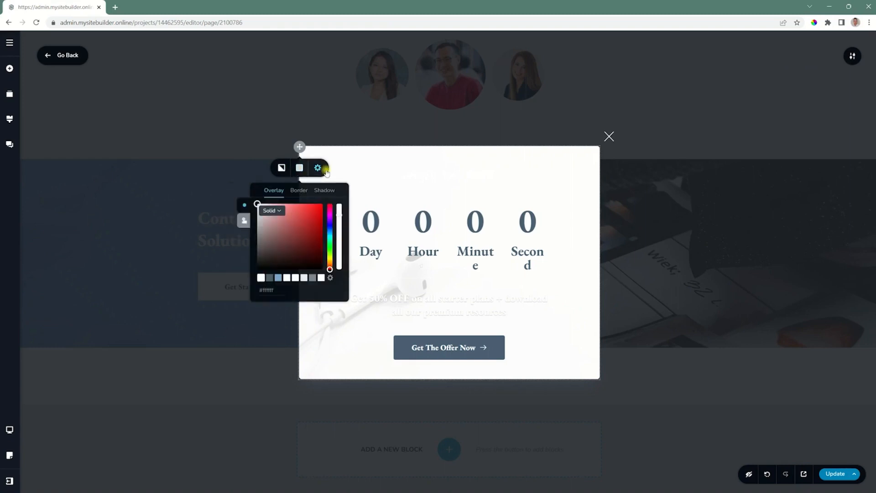
left_click(318, 168)
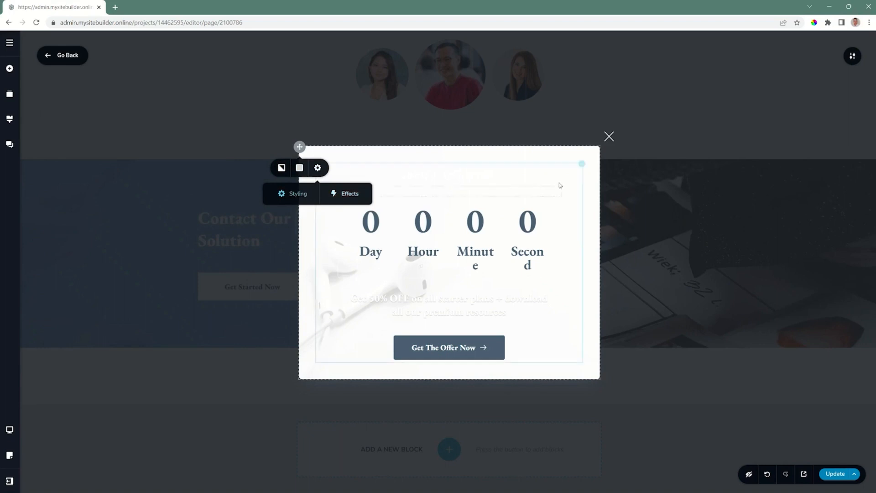
- Enlarge the popup's close icon and increase its lateral and vertical offset from the popup corner
left_click(610, 137)
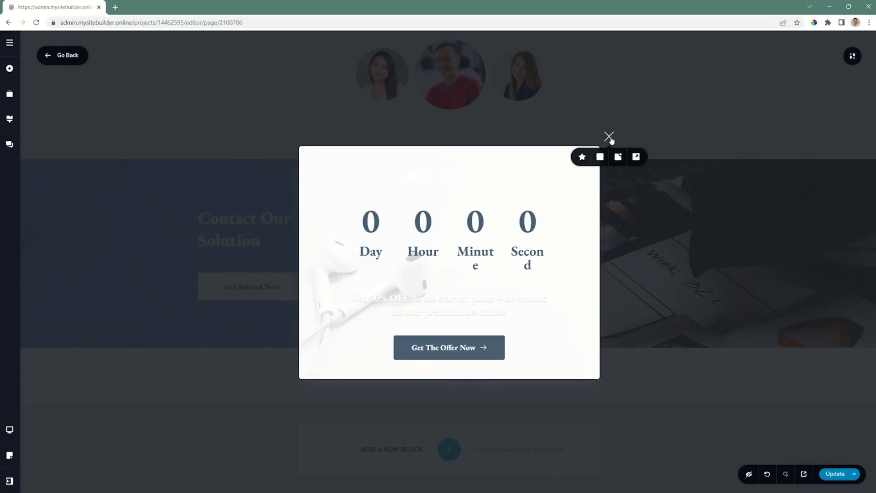
left_click(581, 156)
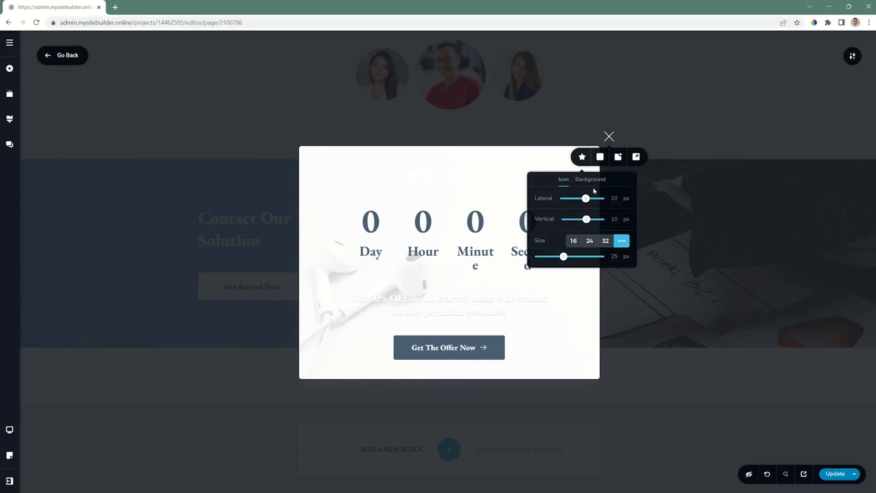
left_click_drag(586, 198, 592, 219)
mouse_move(566, 261)
left_mouse_down()
mouse_move(593, 257)
mouse_move(578, 256)
left_mouse_up()
- Change the close icon's color to purple #d100ff
left_click(583, 180)
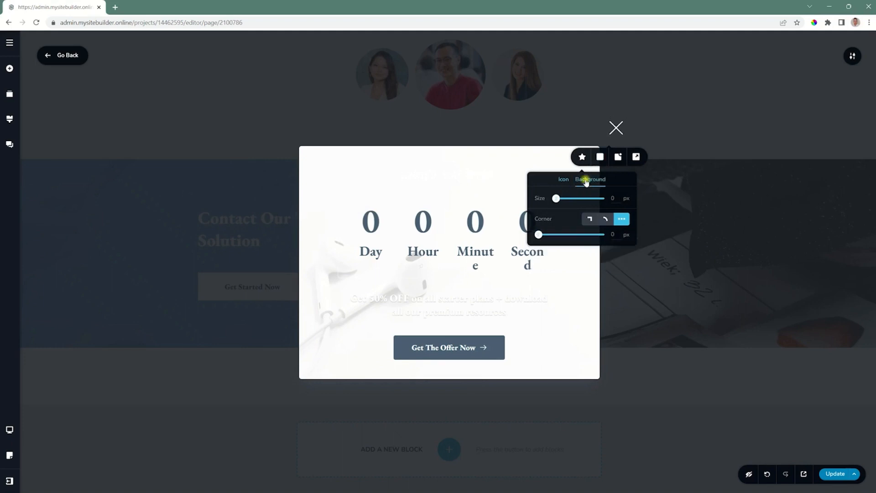
left_click(600, 157)
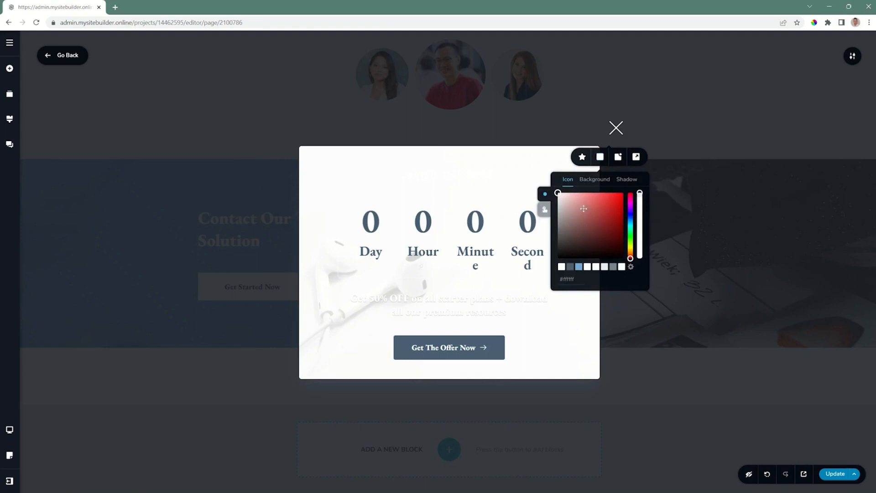
left_click(630, 205)
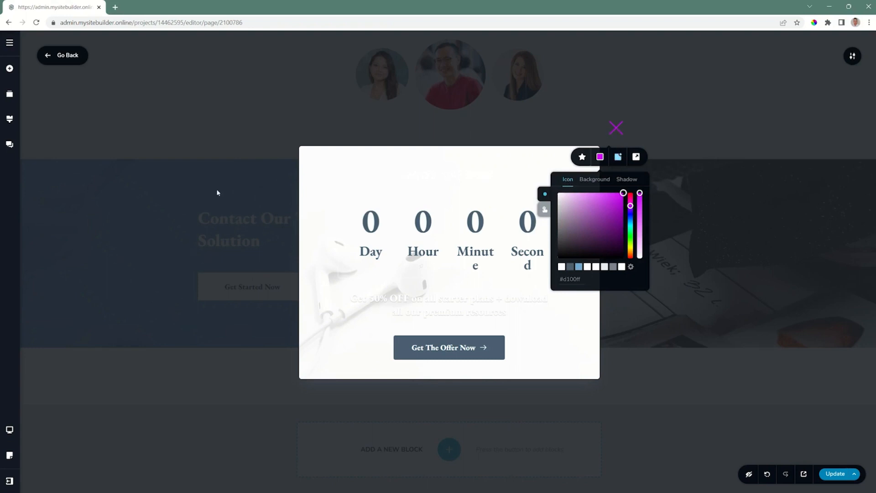
- Cycle through the close icon's placements and leave it outside the popup at the popup's upper-left corner
left_click(618, 159)
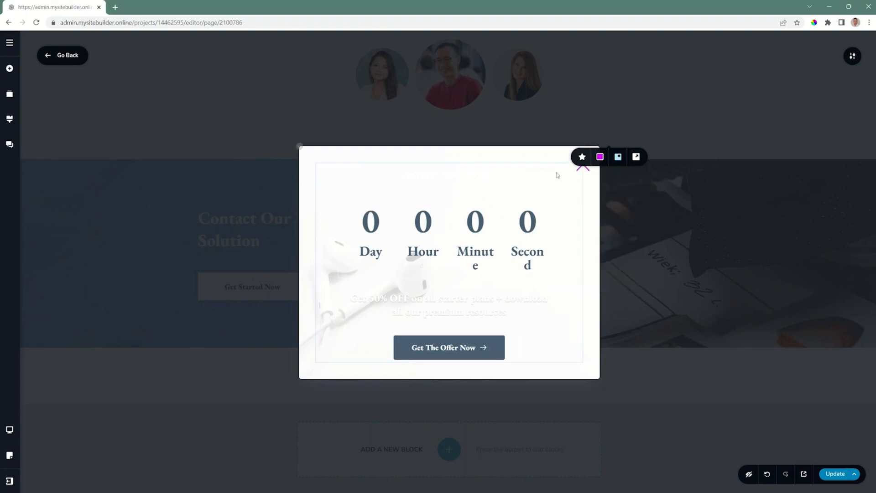
left_click(637, 157)
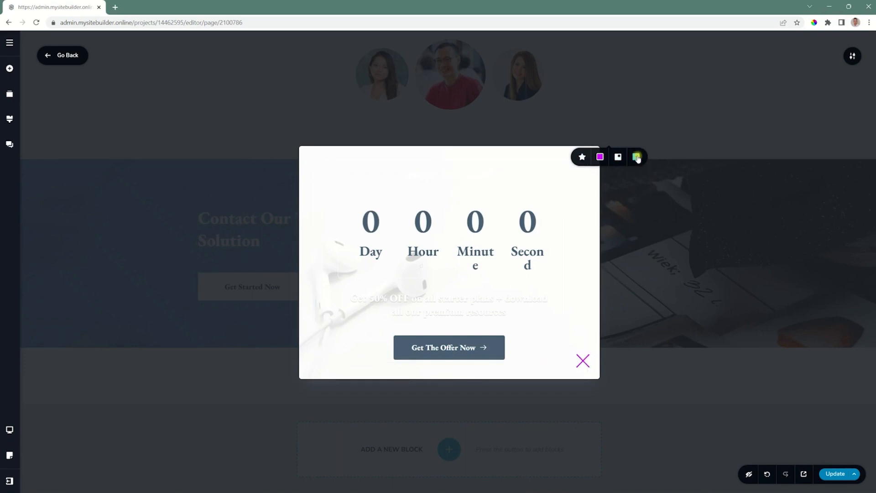
left_click(636, 157)
left_click(637, 157)
left_click(636, 157)
left_click(637, 157)
left_click(636, 157)
left_click(637, 157)
left_click(620, 157)
- Return to the page and reopen the Get Started Now button's linked popup for editing
left_click(66, 61)
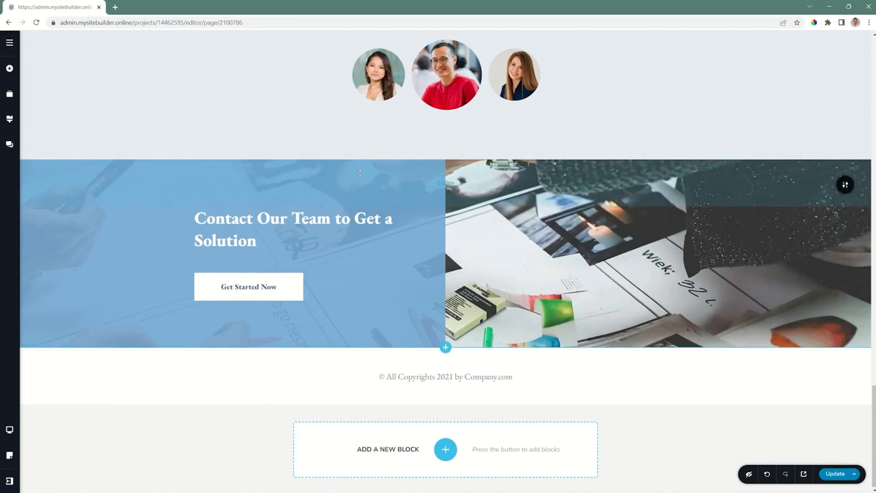
left_click(242, 287)
left_click(240, 257)
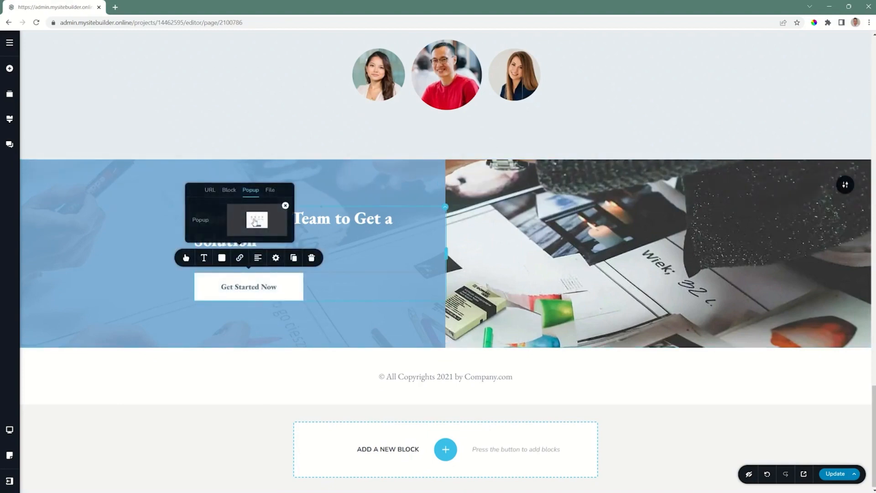
left_click(255, 220)
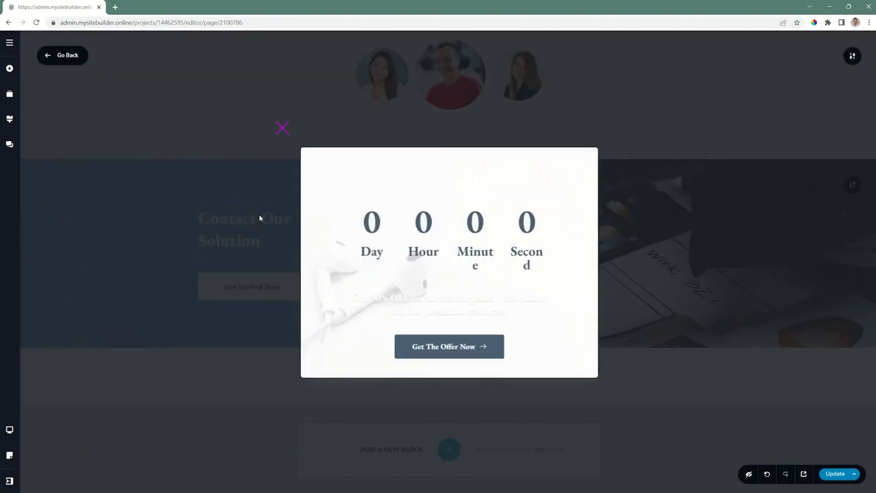
- Preview the countdown popup in the tablet and mobile views
left_click(11, 429)
left_click(45, 421)
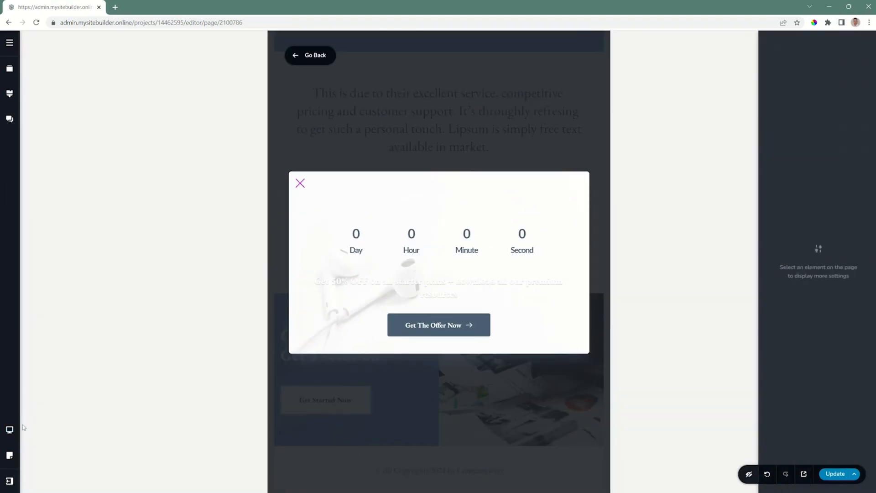
left_click(10, 429)
left_click(44, 443)
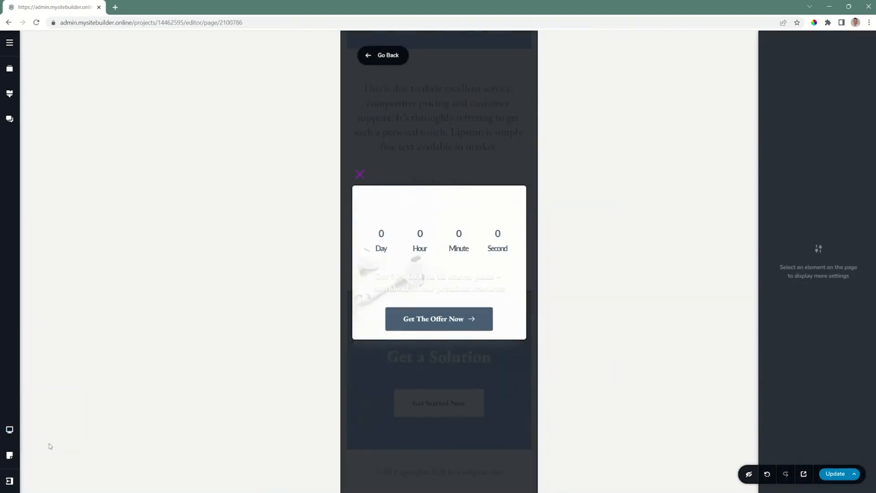